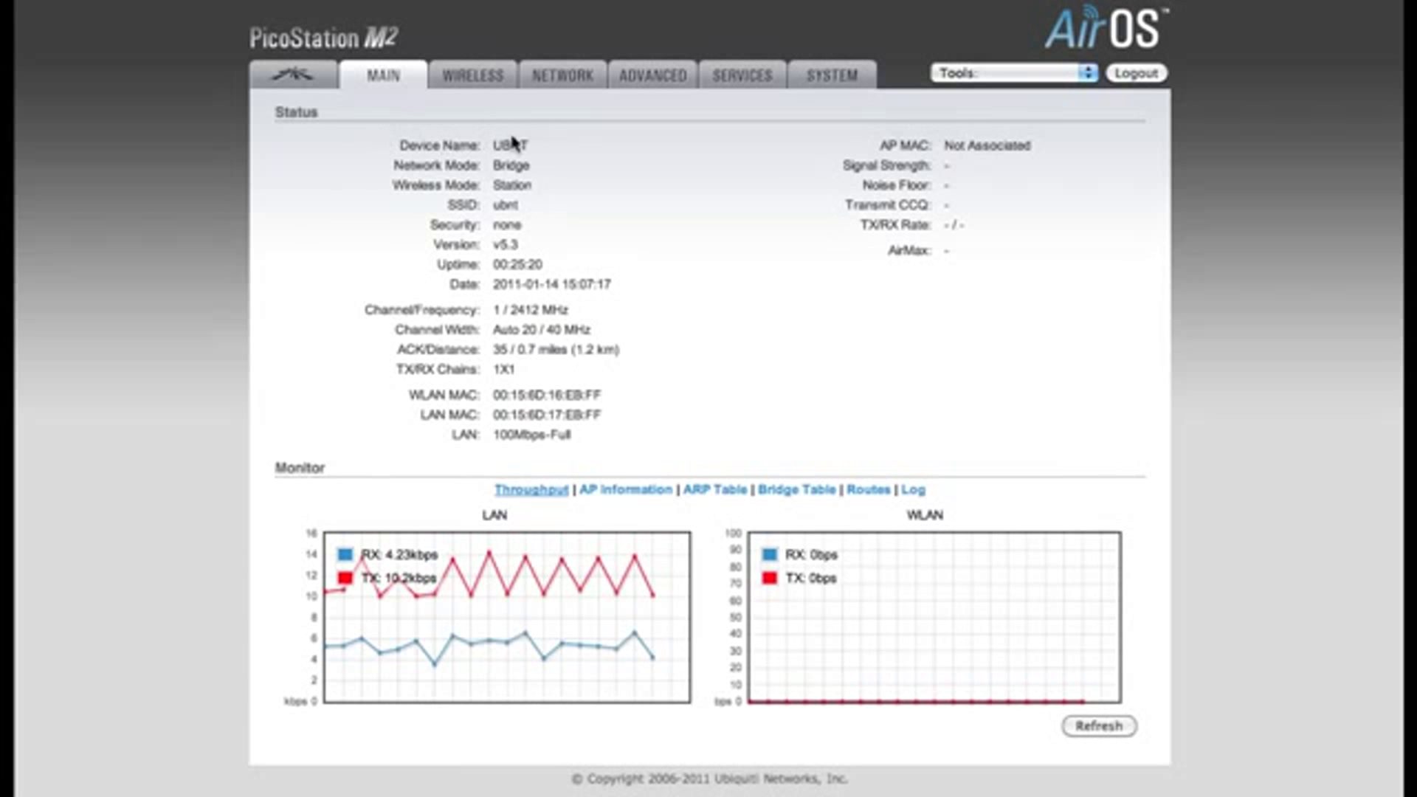
Switch Wireless Mode to Access Point and replace the ubnt SSID with the owner's access-point name
left_click(467, 78)
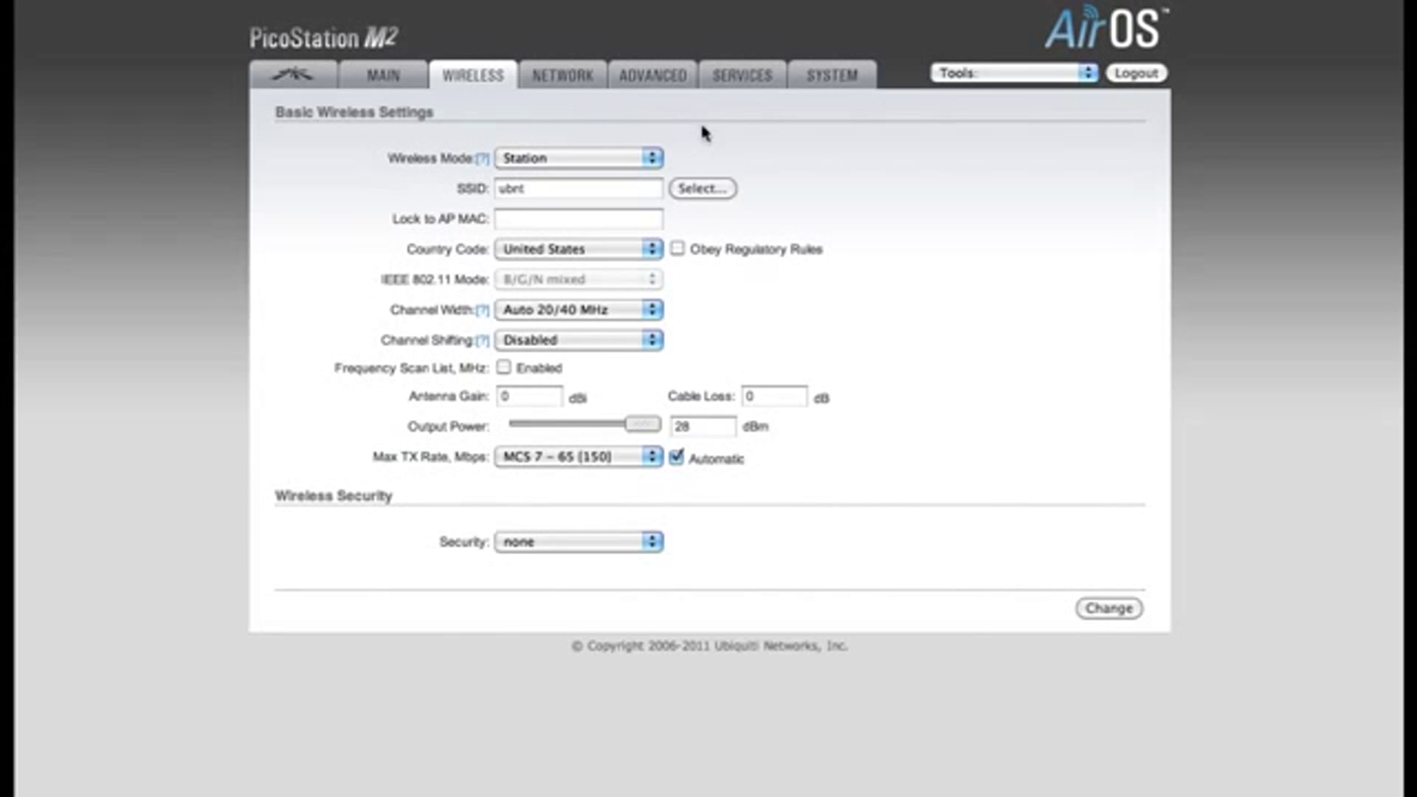
left_click(653, 159)
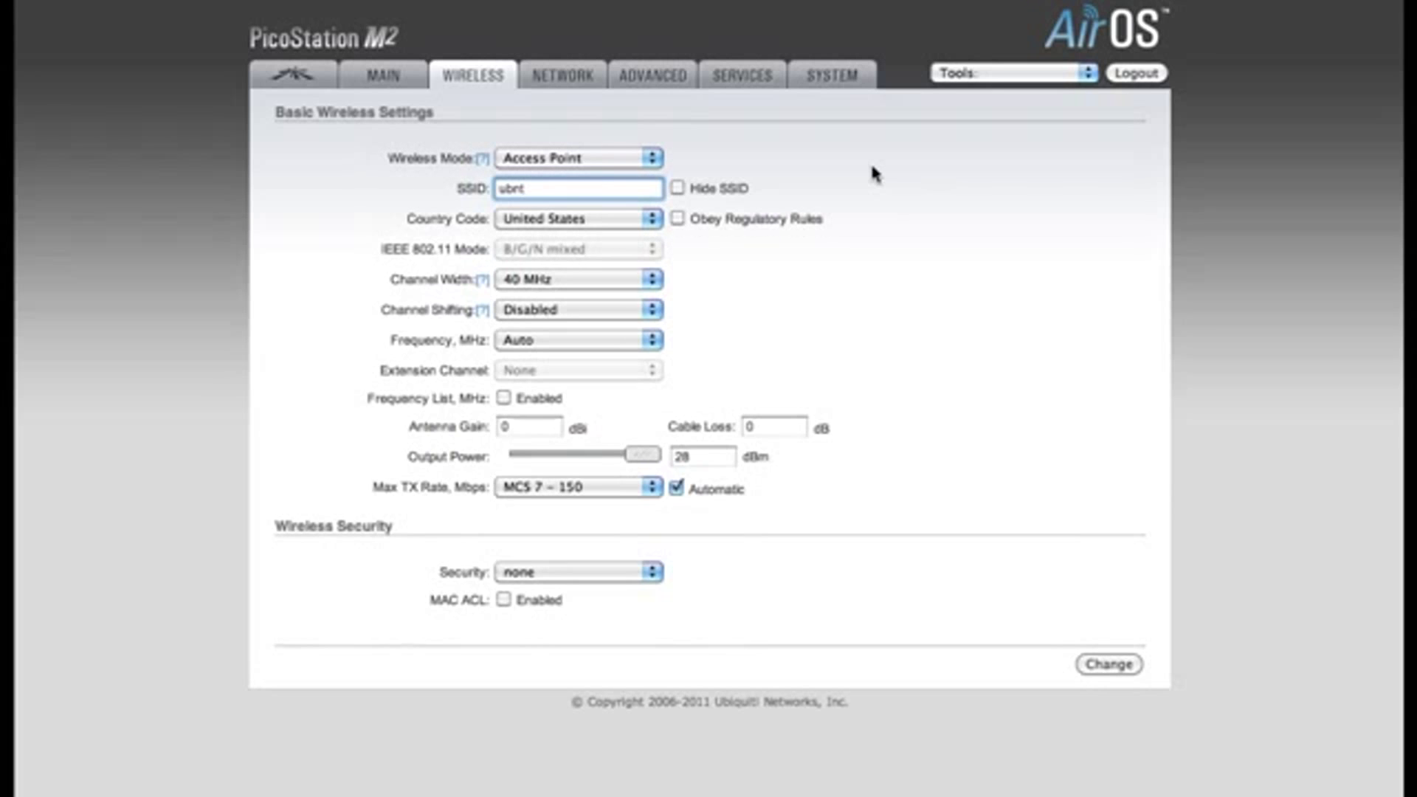
key("BackSpace")
key("BackSpace")
key("BackSpace")
key("BackSpace")
type("Kevin's AO")
key("BackSpace")
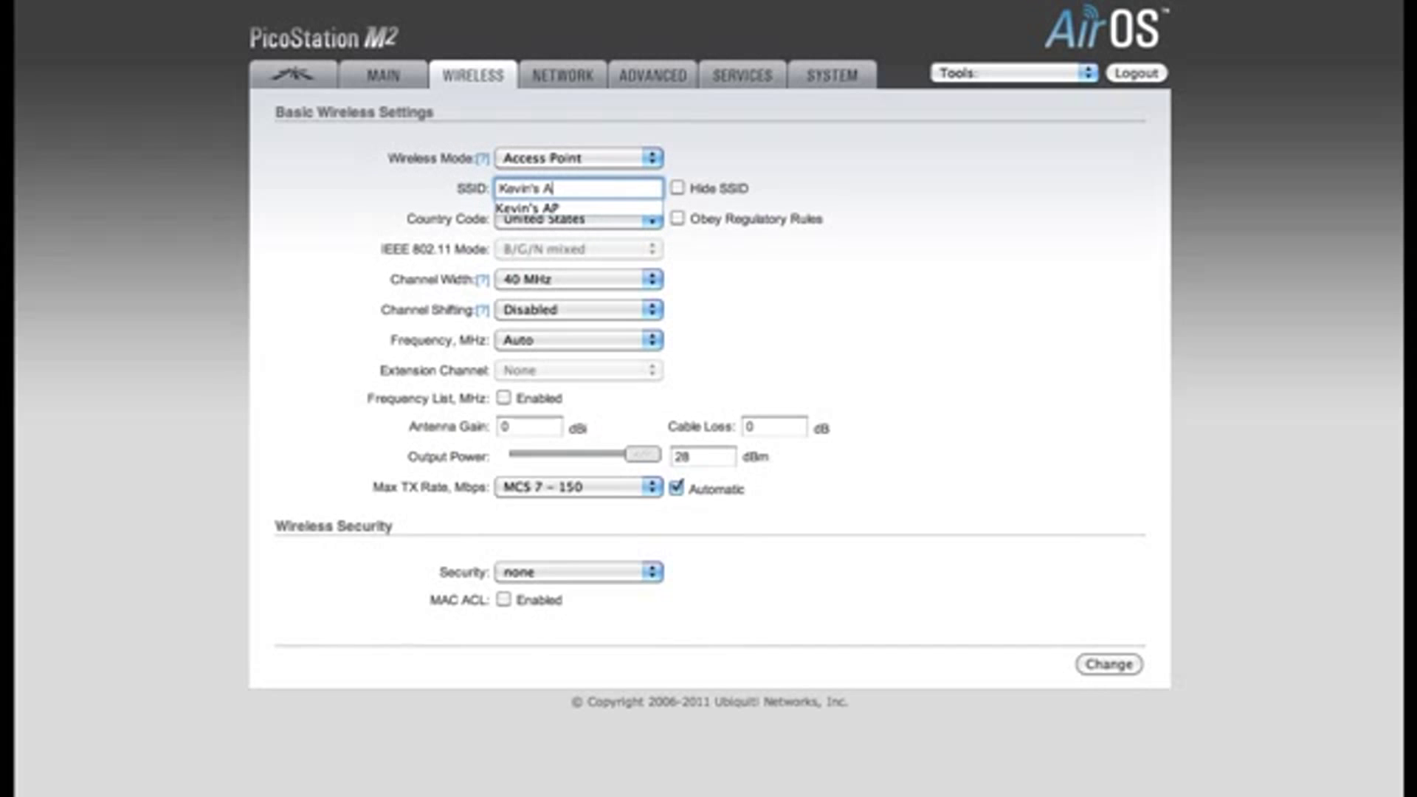
type("P")
left_click(950, 214)
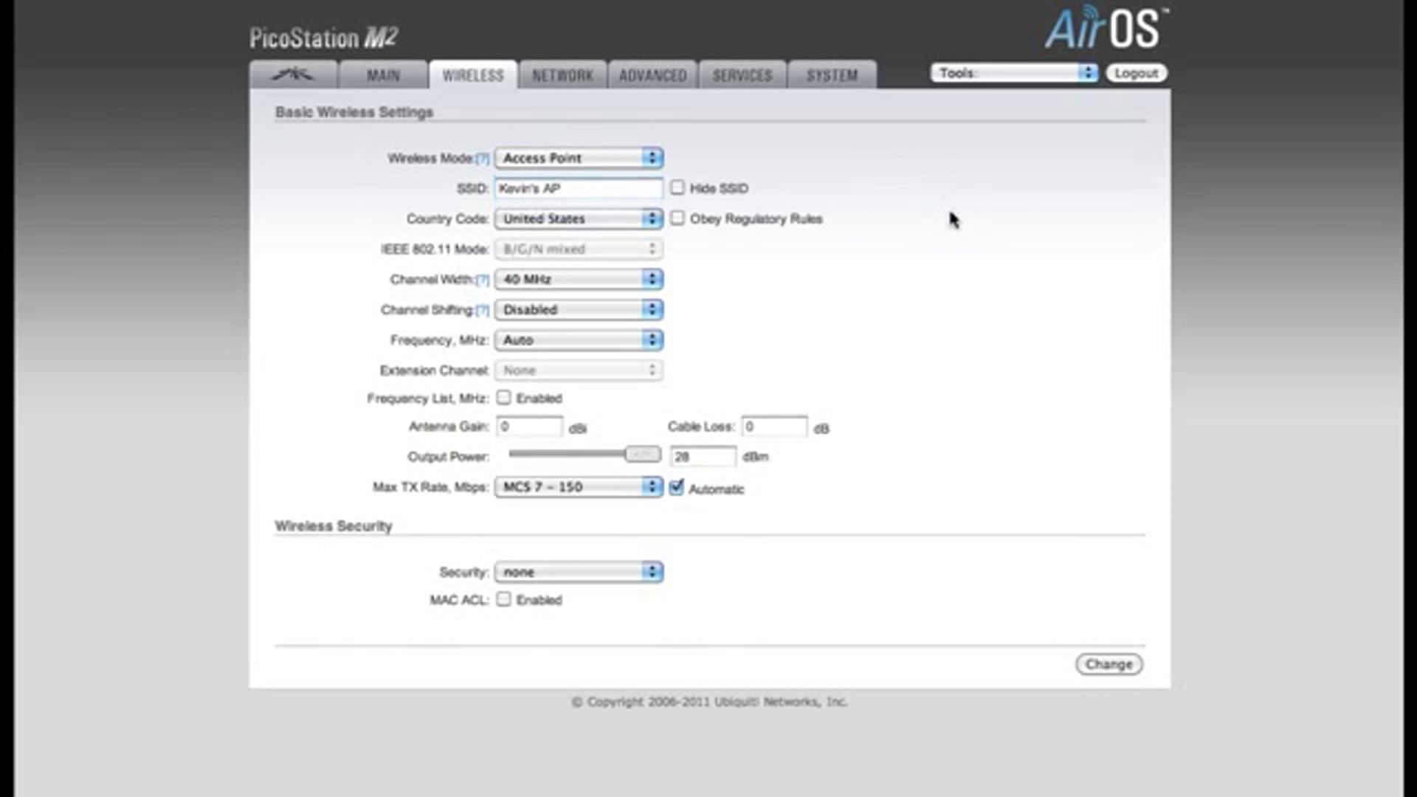
Set Channel Width to 20 MHz and keep the Frequency, MHz setting on Auto
left_click(653, 280)
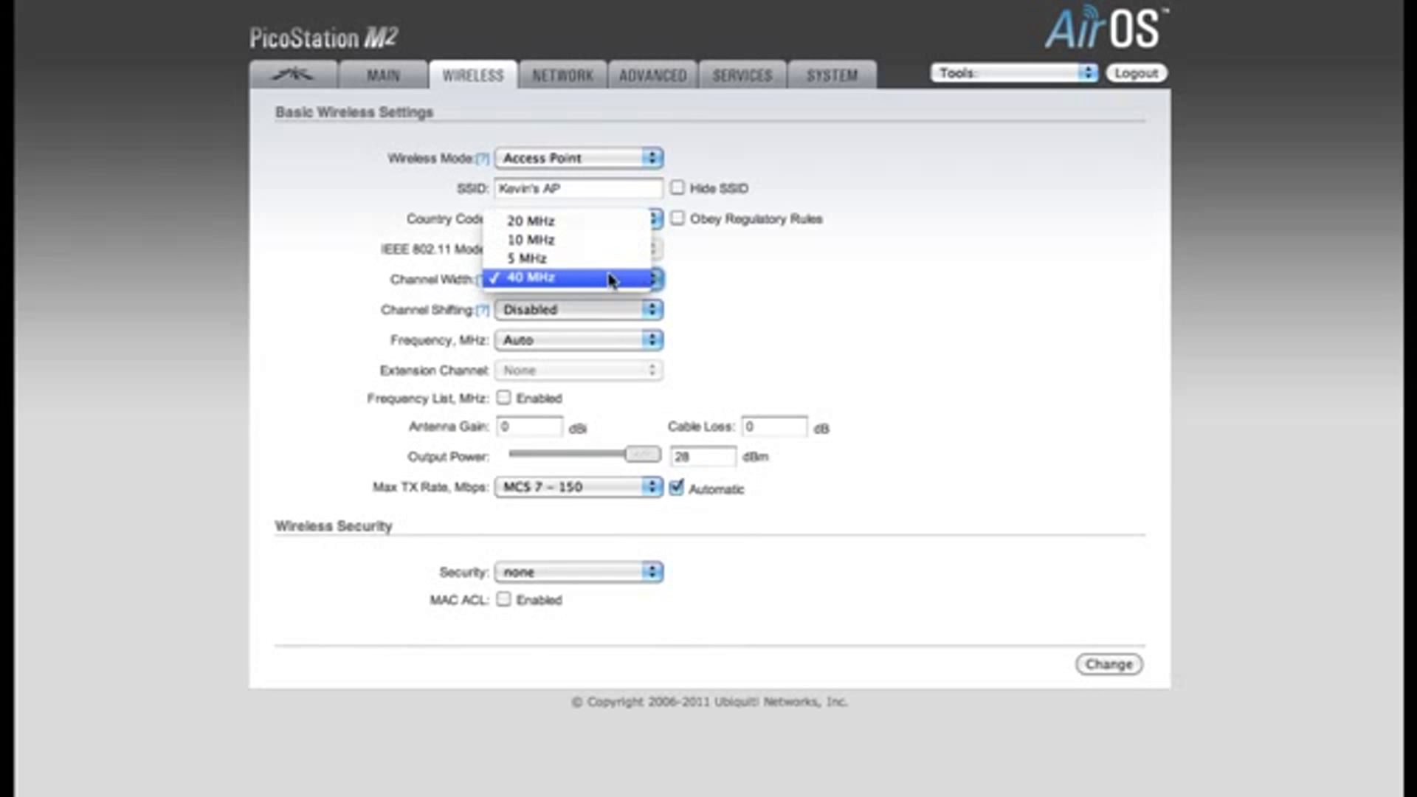
left_click(566, 221)
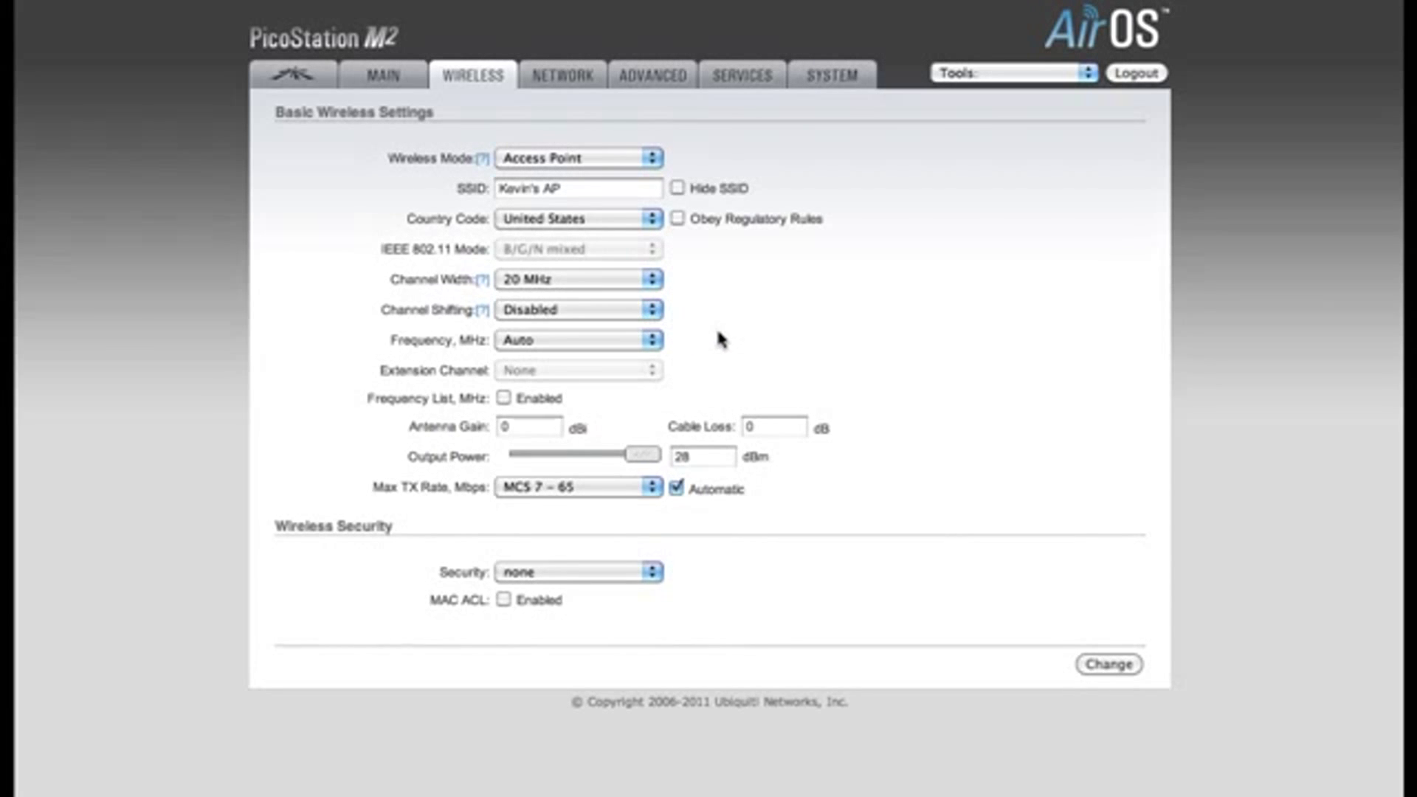
left_click(654, 341)
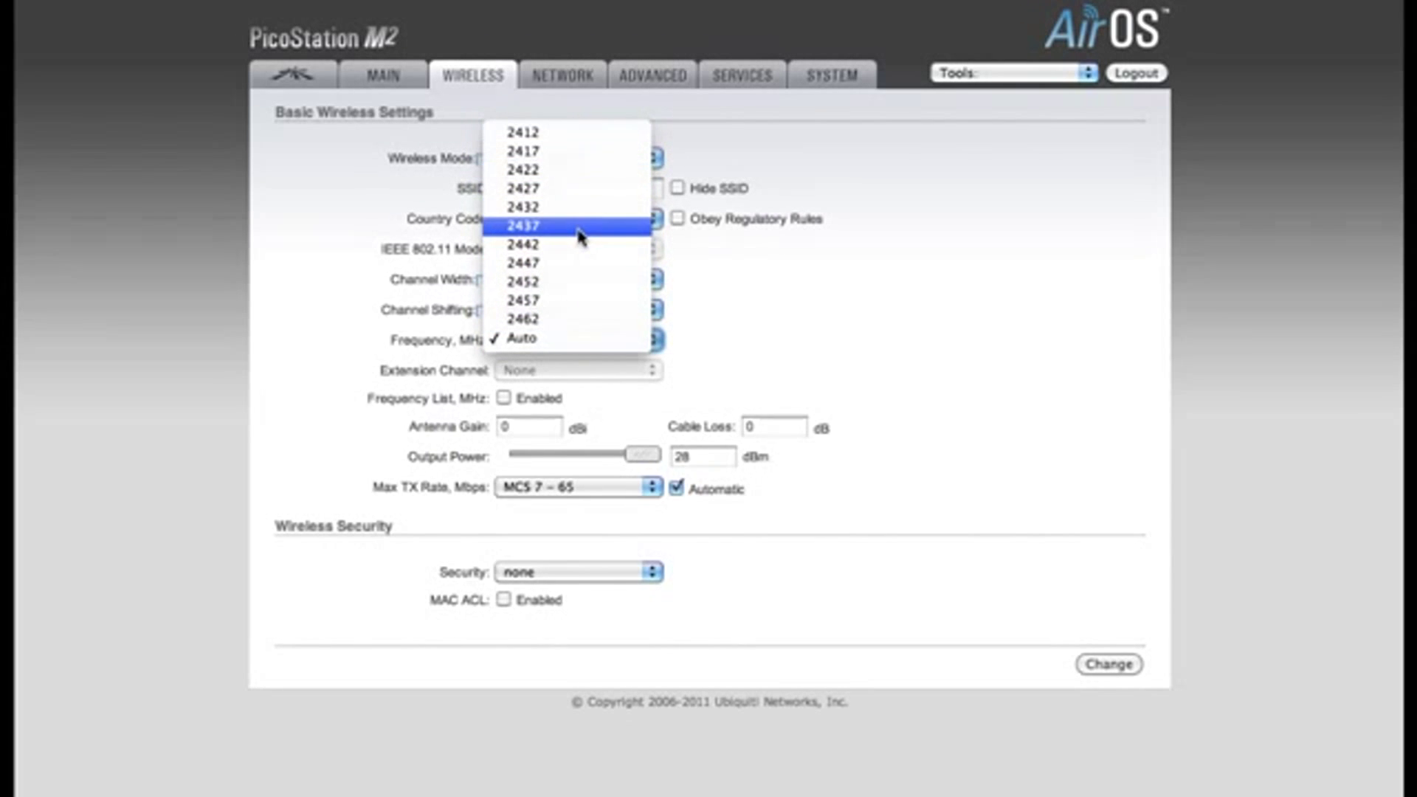
left_click(553, 340)
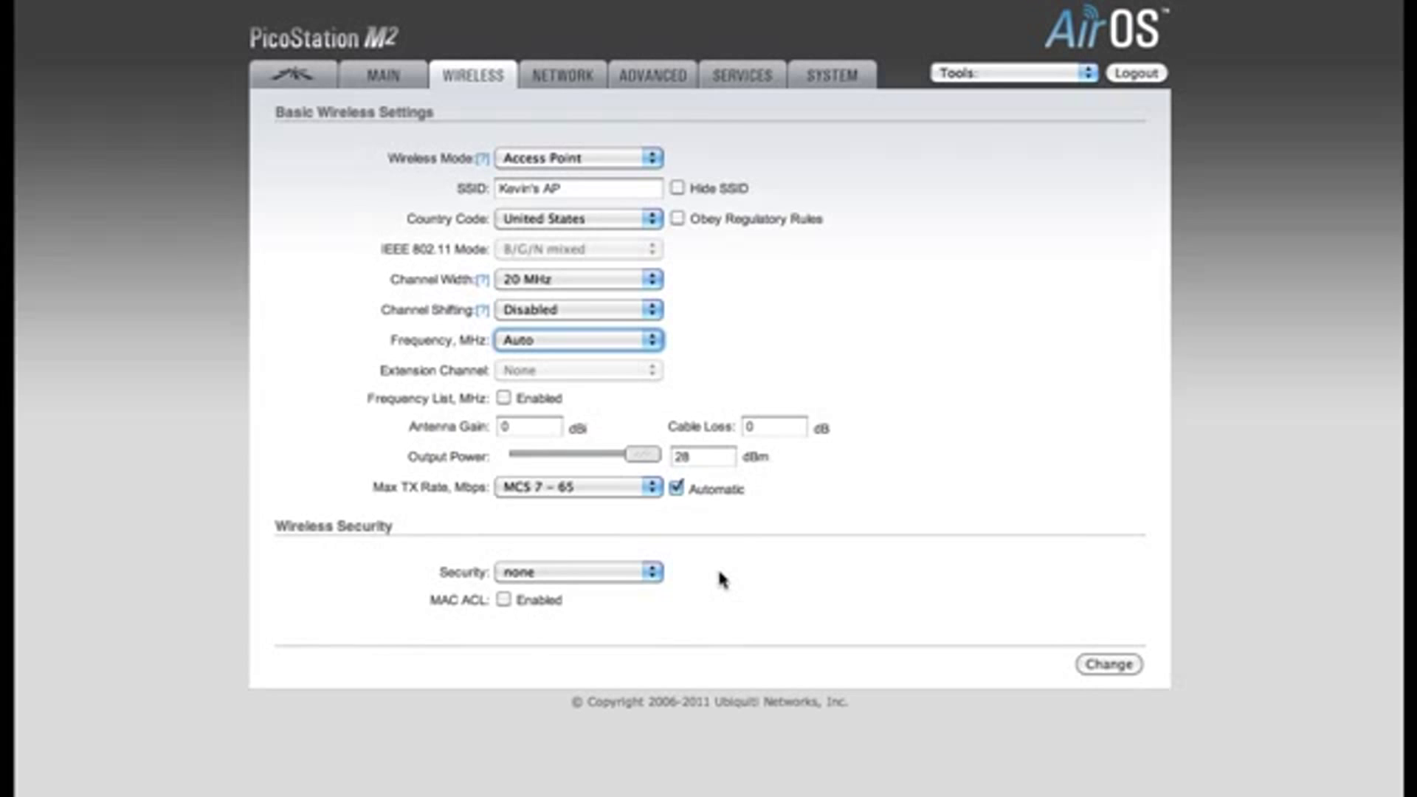
Choose WPA2-AES security, enter the WPA preshared key, and submit with Change
left_click(653, 574)
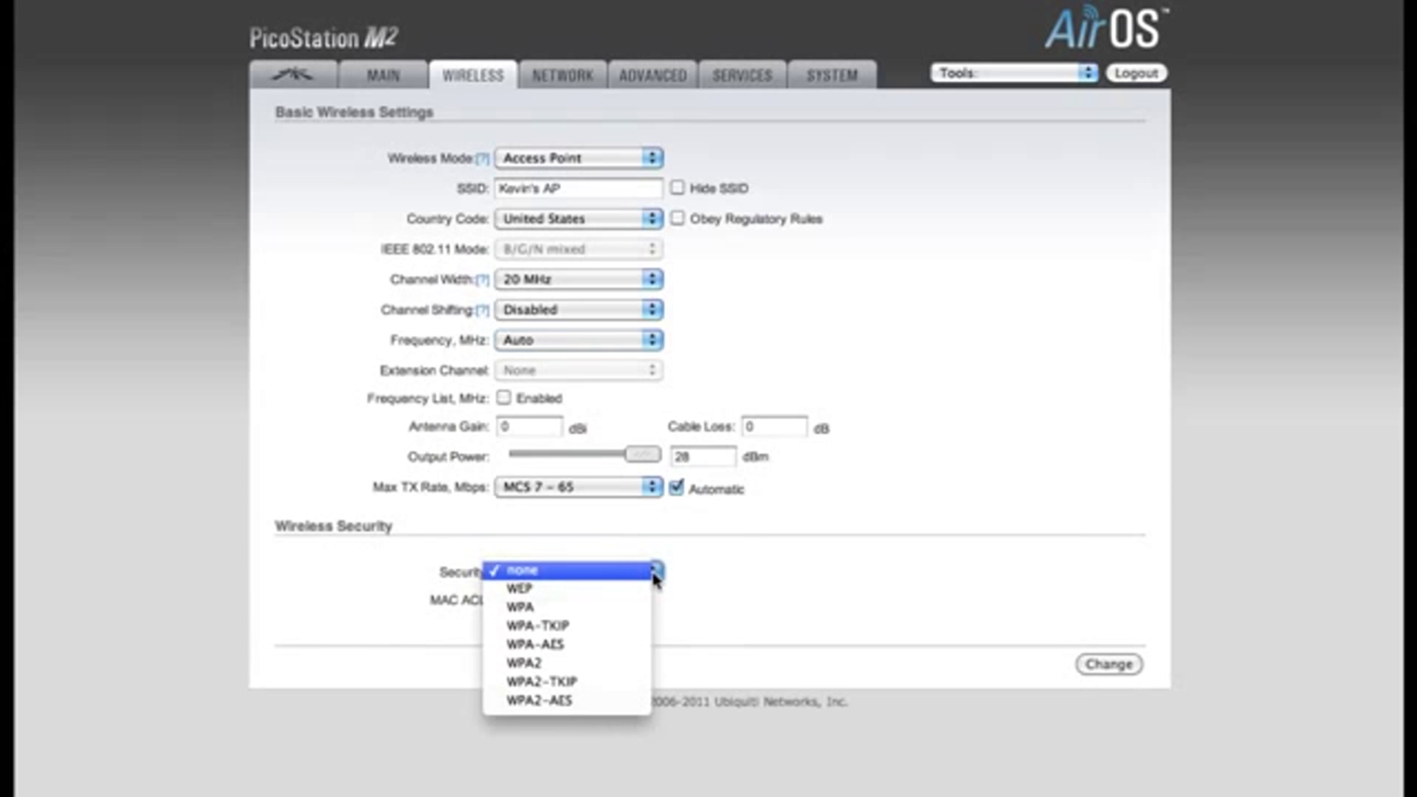
left_click(585, 708)
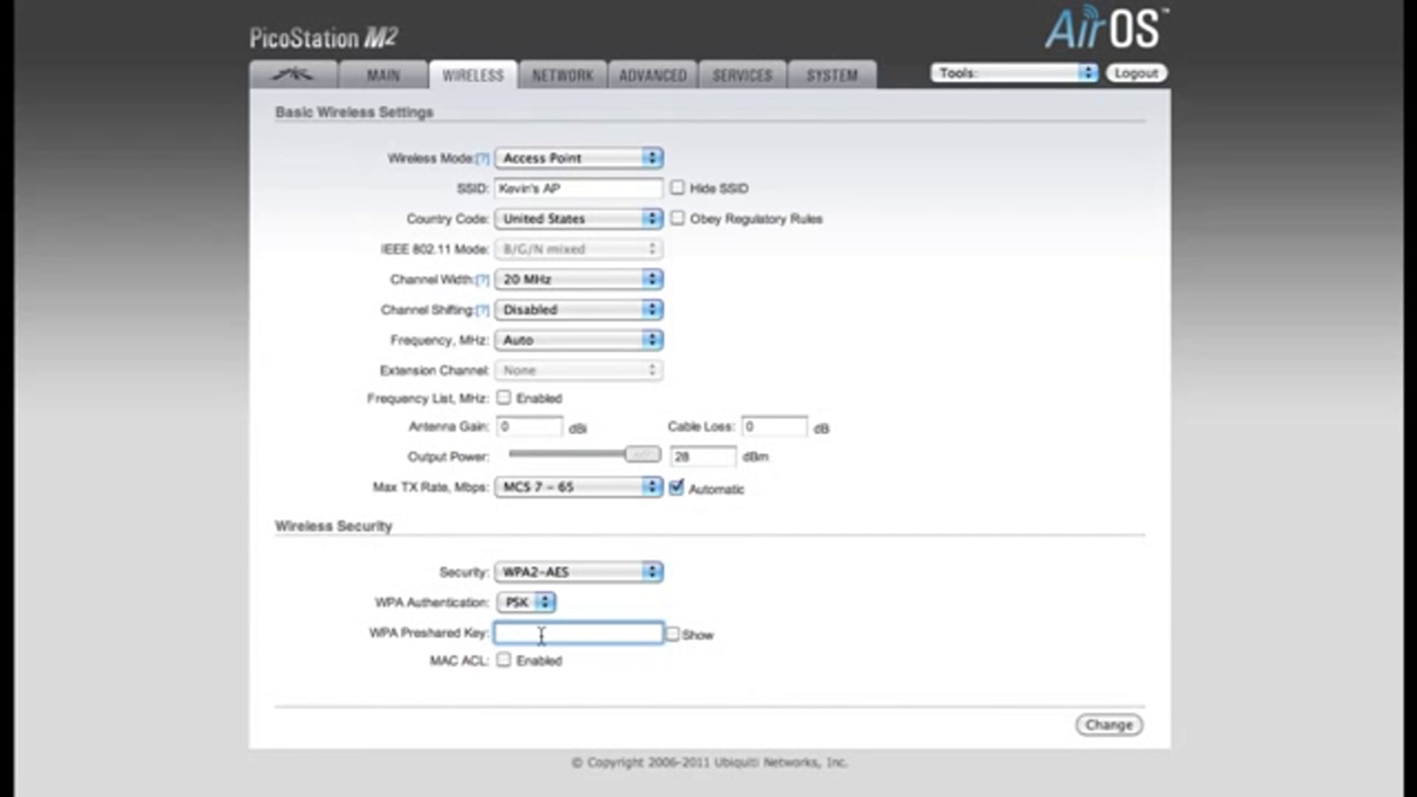
type("•••••••••")
left_click(1123, 725)
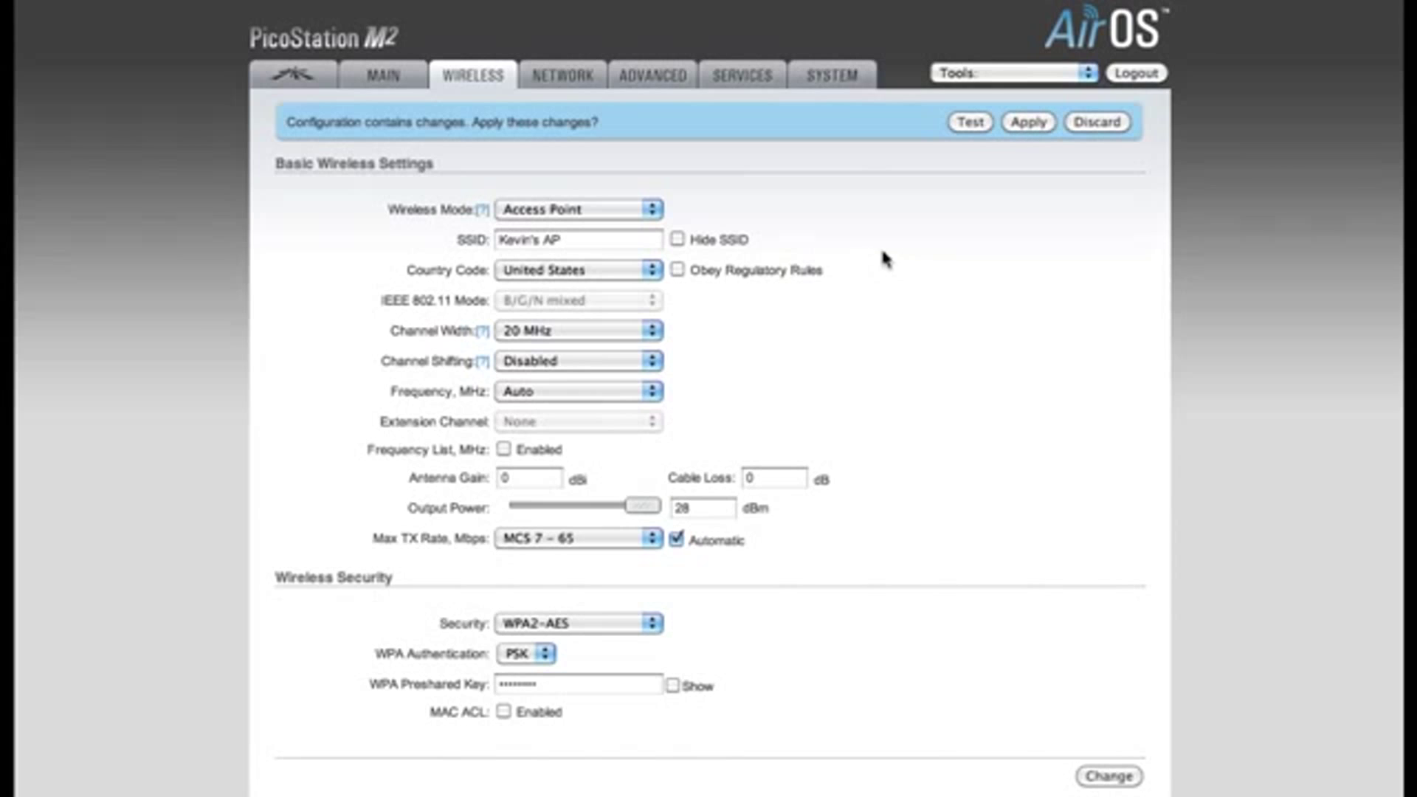
Uncheck Enable AirMax on the Ubiquiti logo tab and save with Change
left_click(291, 80)
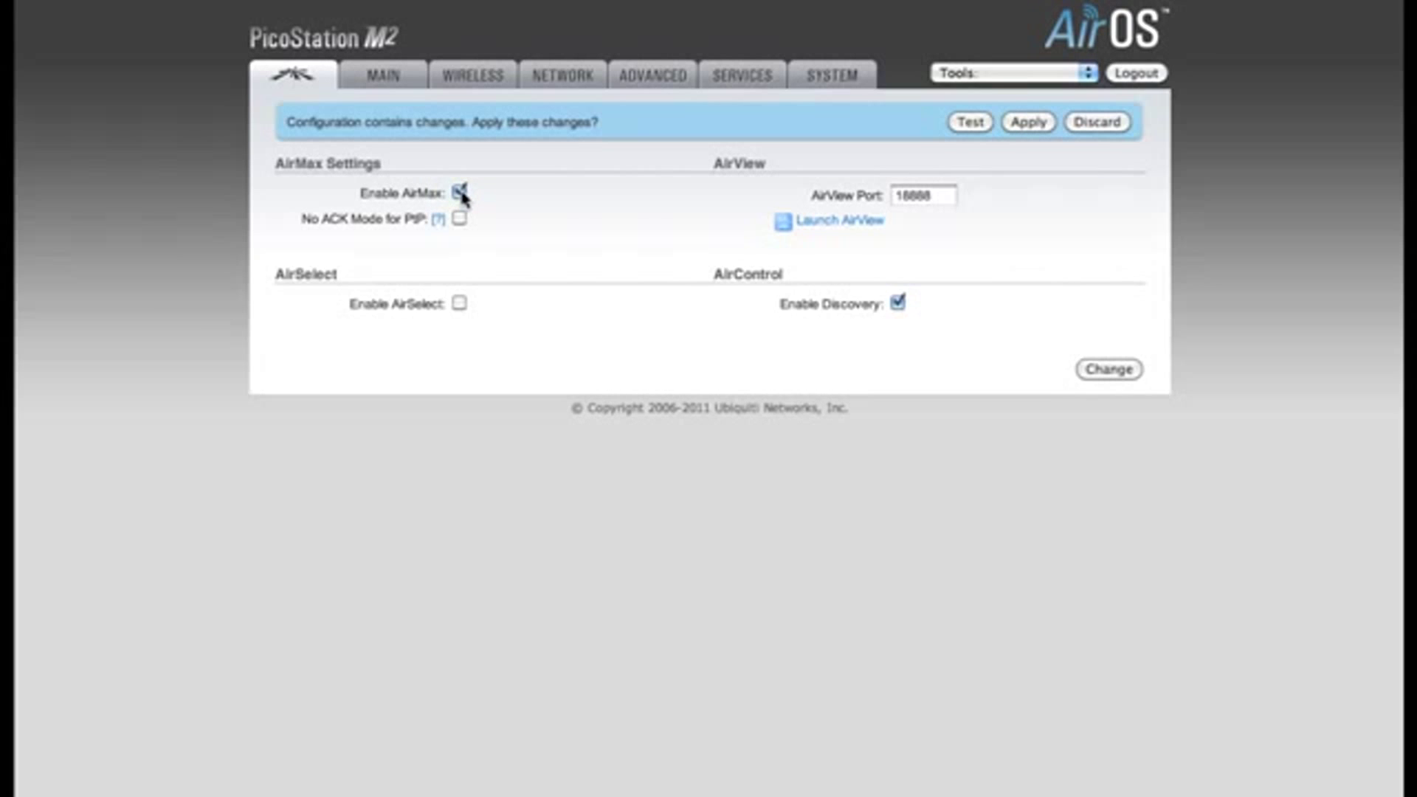
left_click(460, 192)
left_click(1105, 373)
On the Network page, verify Bridge IP 192.168.1.20, netmask 255.255.255.0 and gateway 192.168.1.1
left_click(565, 76)
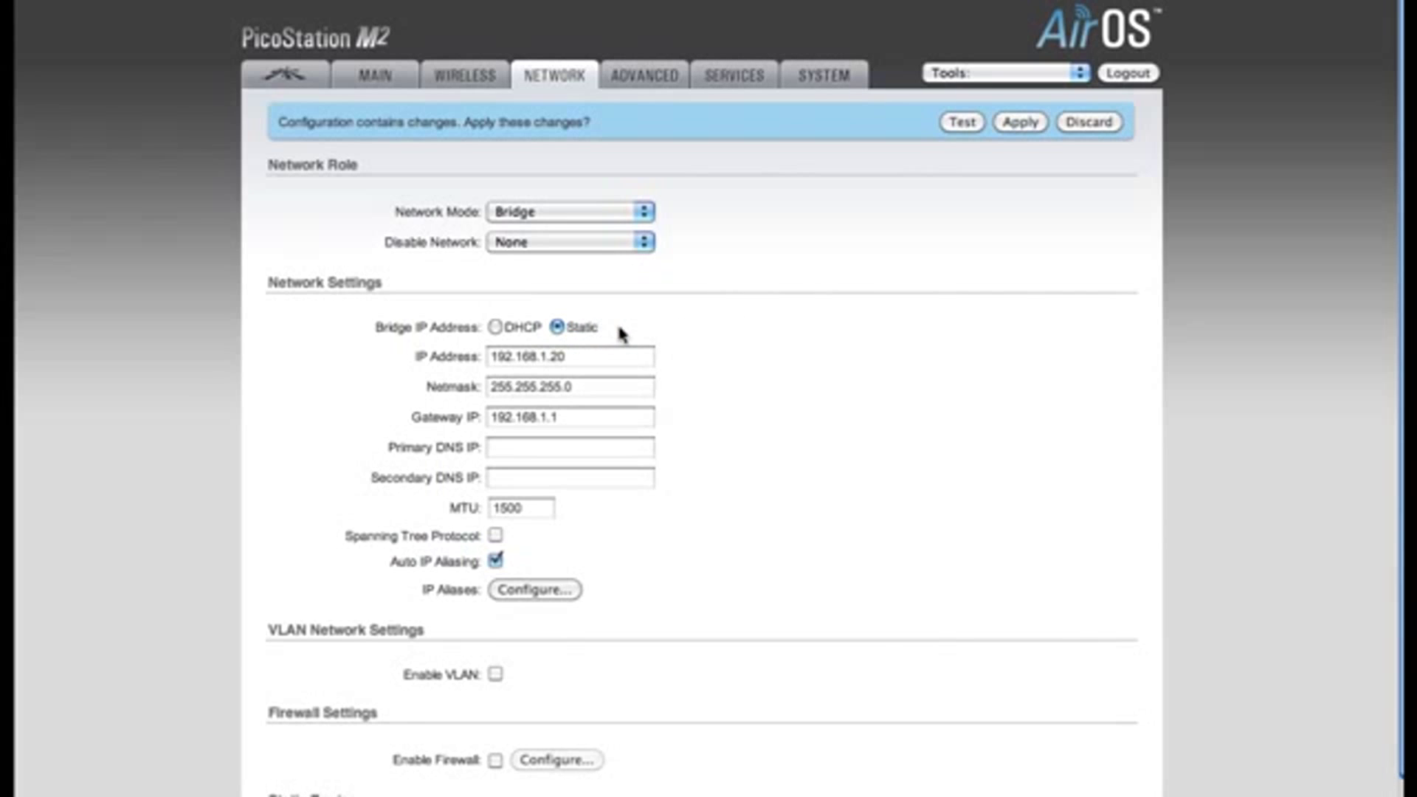
left_click(608, 360)
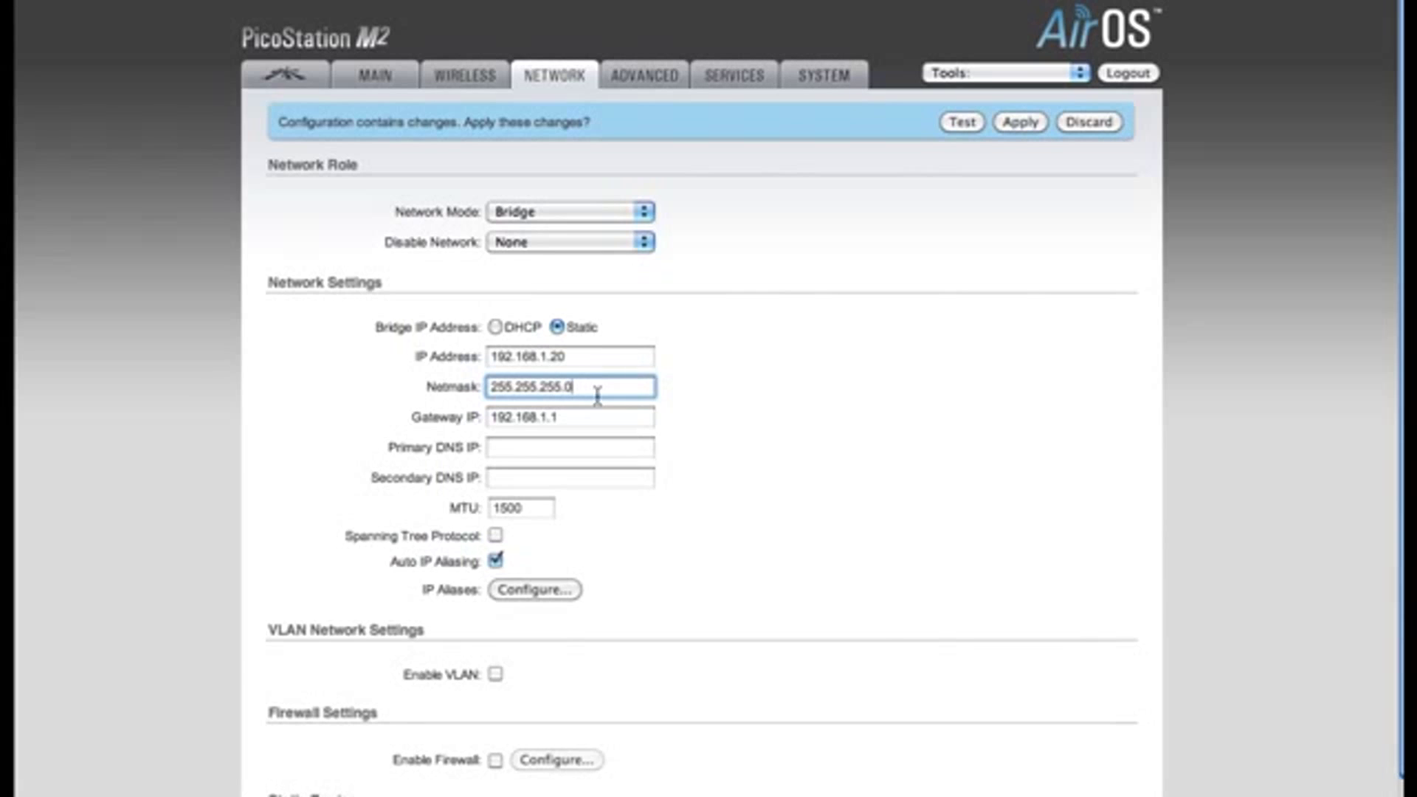
left_click(594, 417)
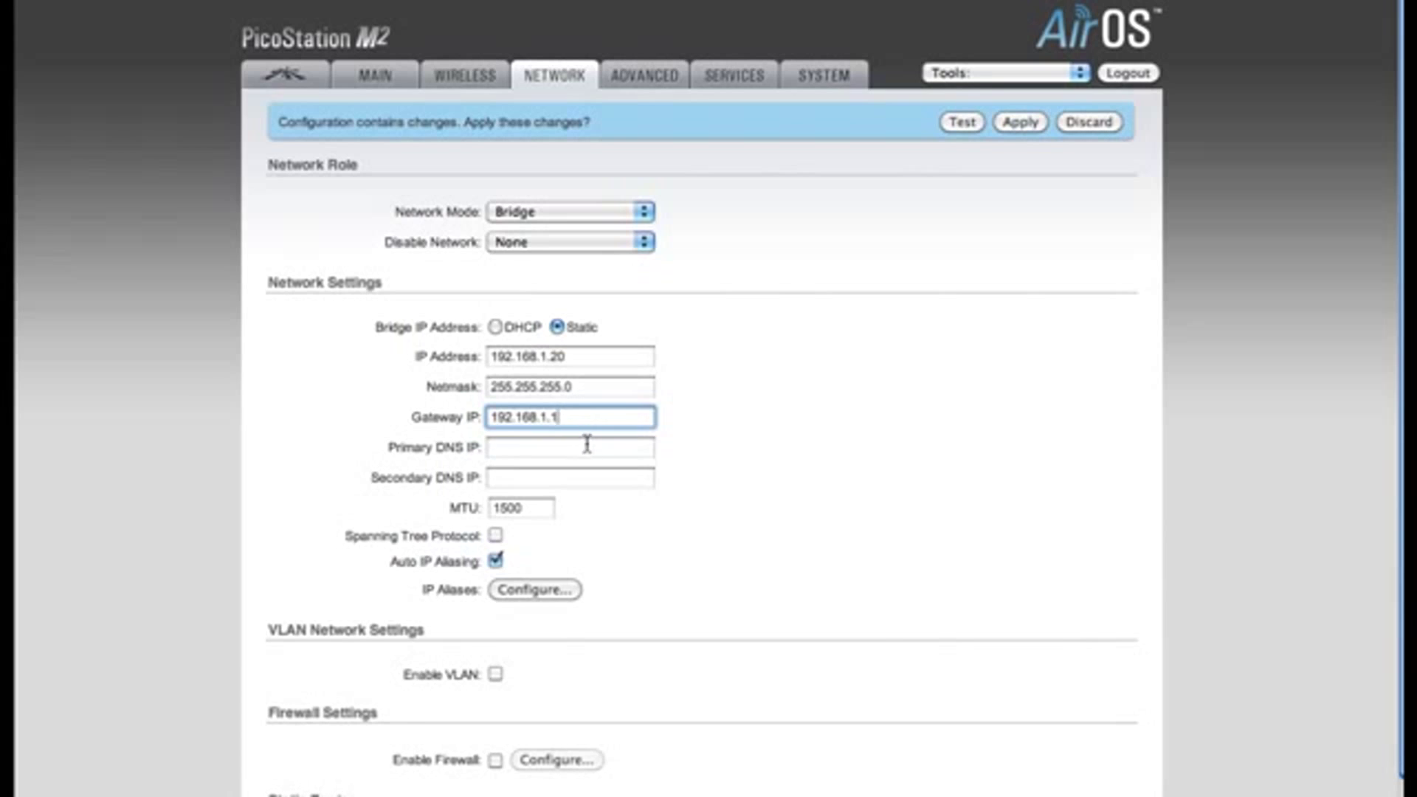
left_click(582, 448)
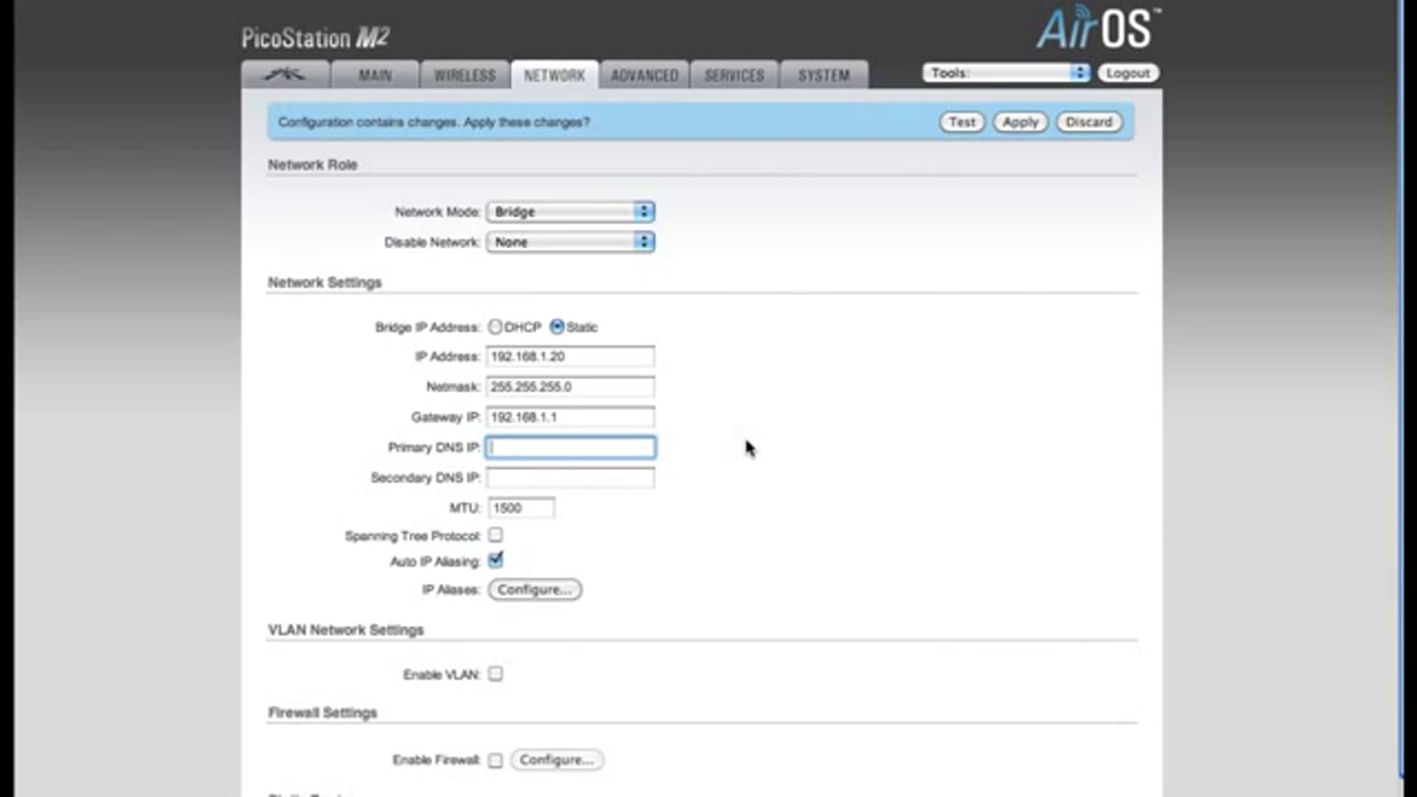
Enter 192.168.1.1 as Primary DNS IP, then recheck the IP address and gateway fields
type("192.168.1.1")
left_click(600, 358)
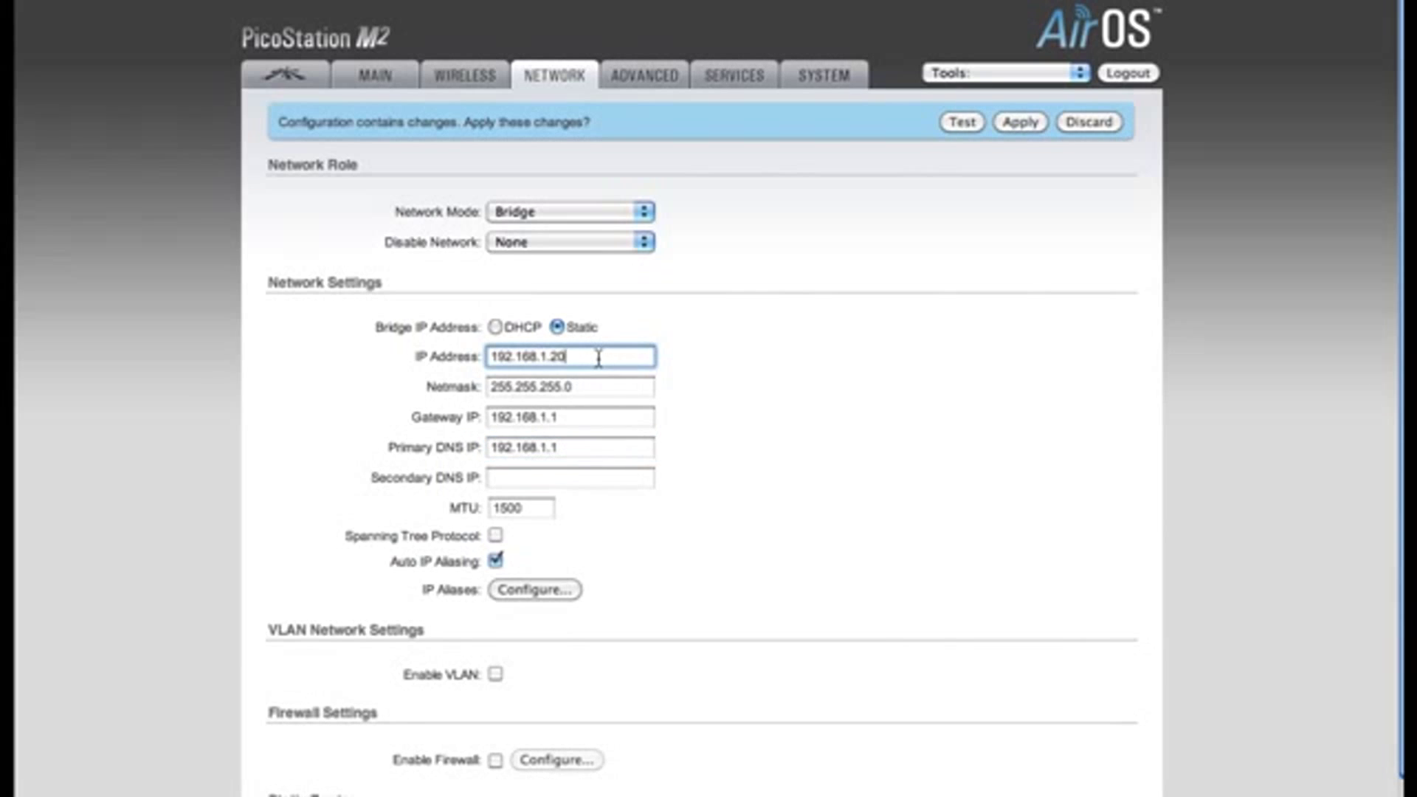
left_click(622, 419)
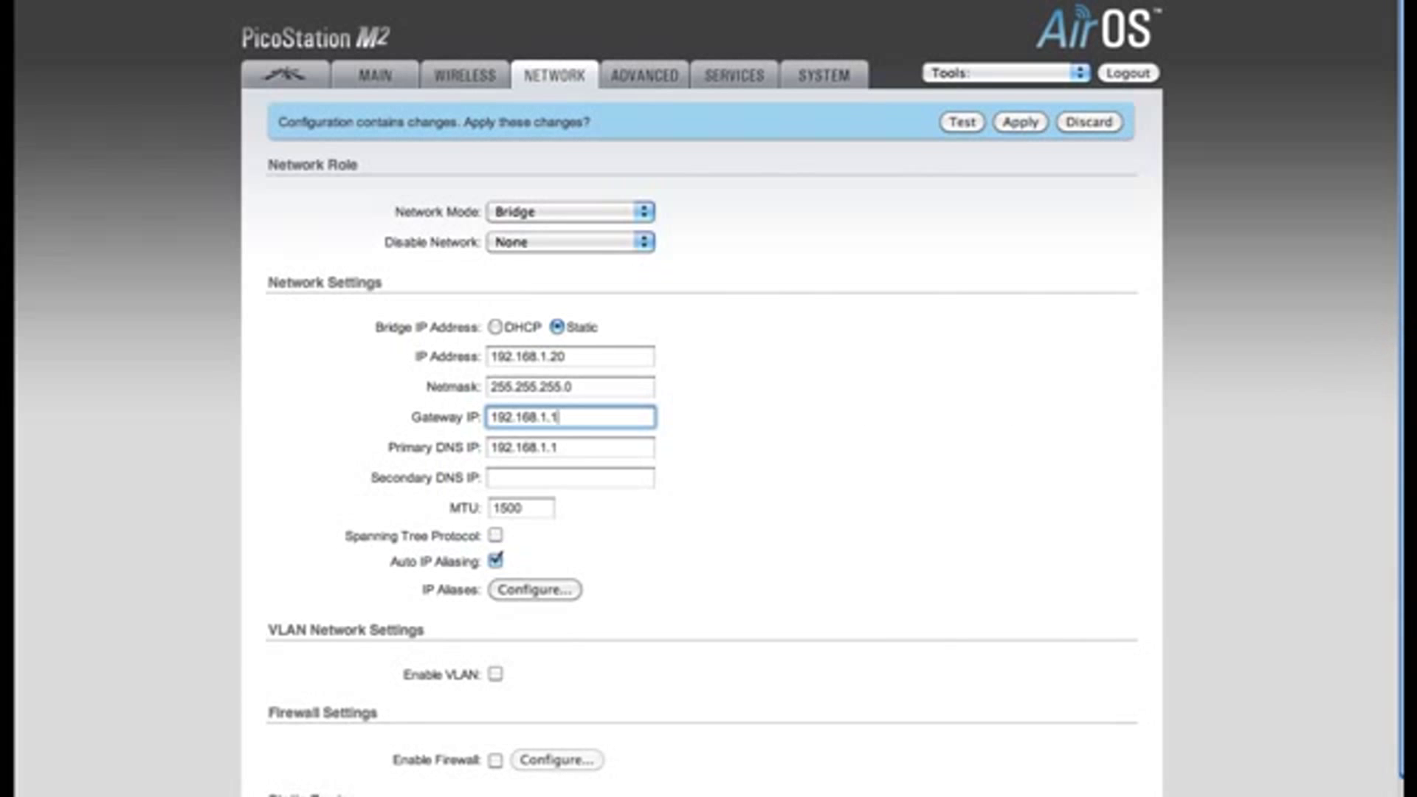
scroll(1400, 330, "down", 2)
scroll(1400, 330, "down", 1)
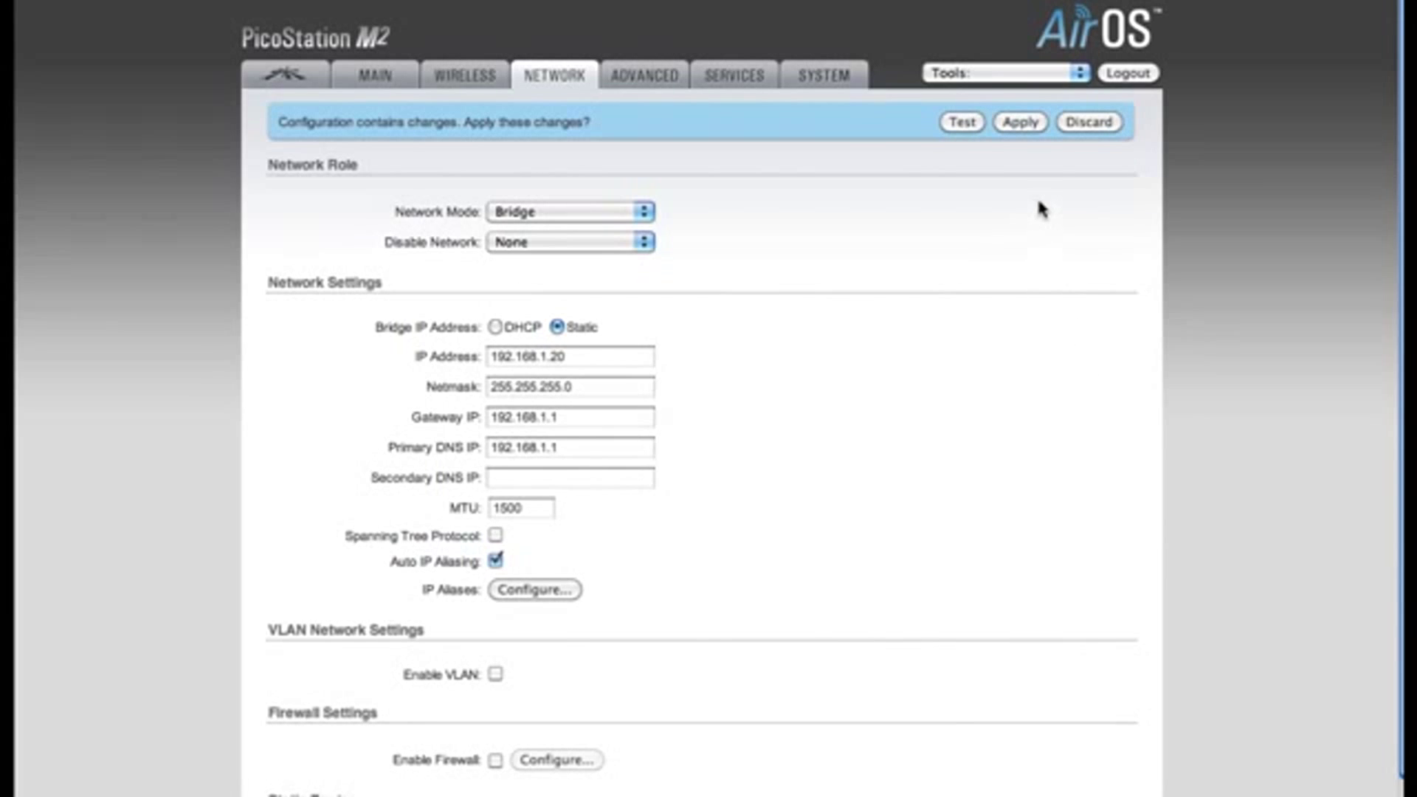
Apply the staged wireless, AirMax and network changes from the 'Configuration contains changes' bar
left_click(1021, 123)
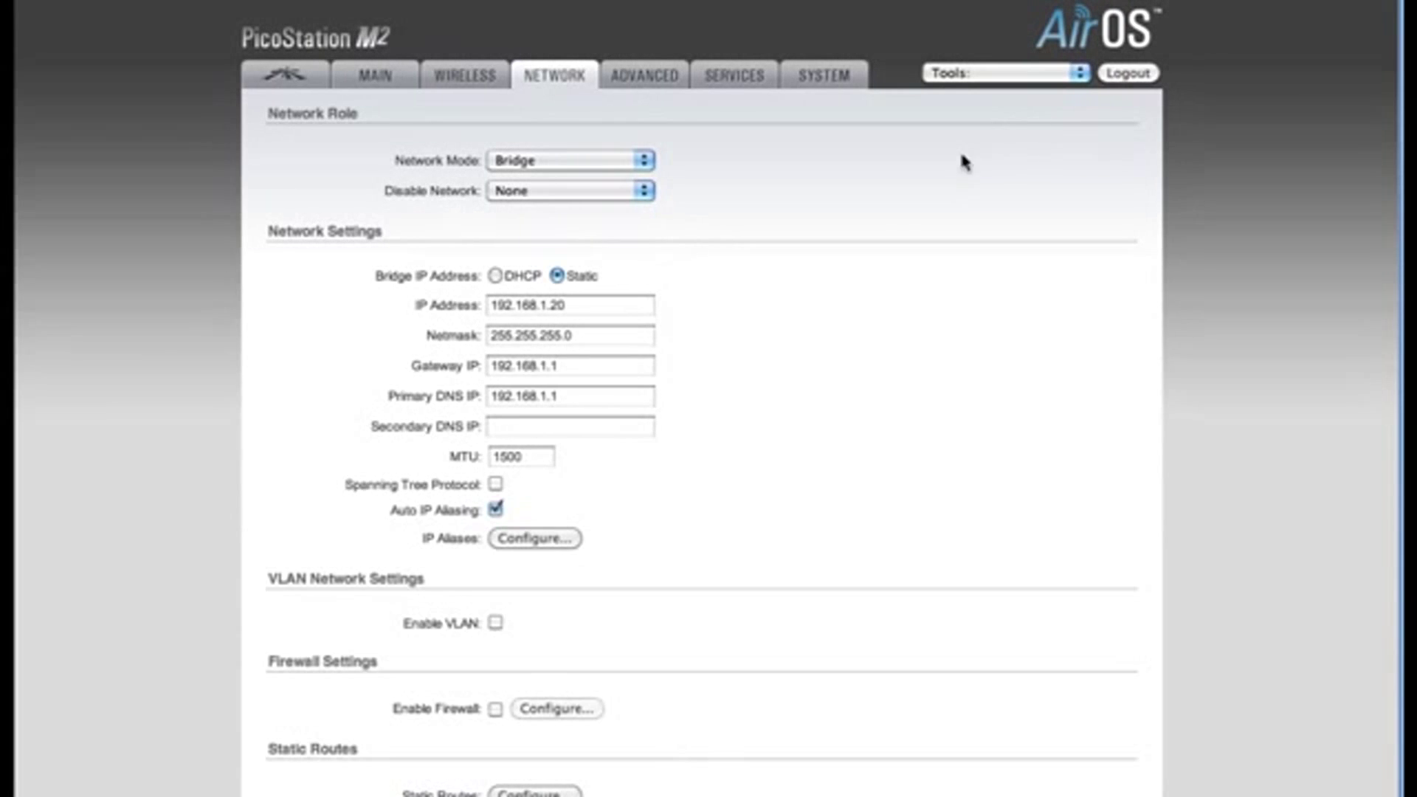